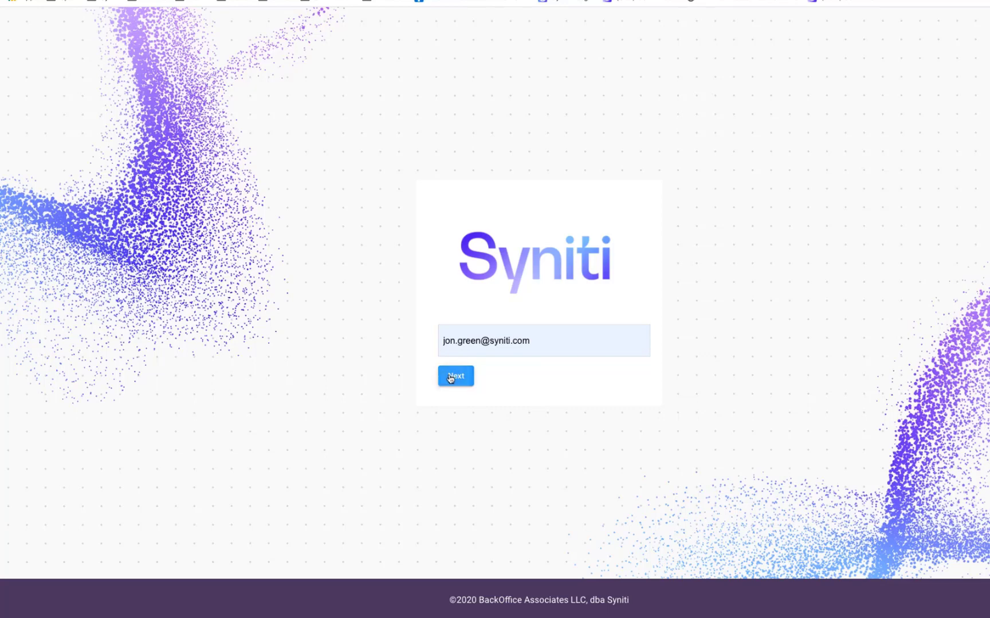
Sign in with the Syniti e-mail account, filling in its saved account password
{"action": "left_click", "coordinate": [526, 353]}
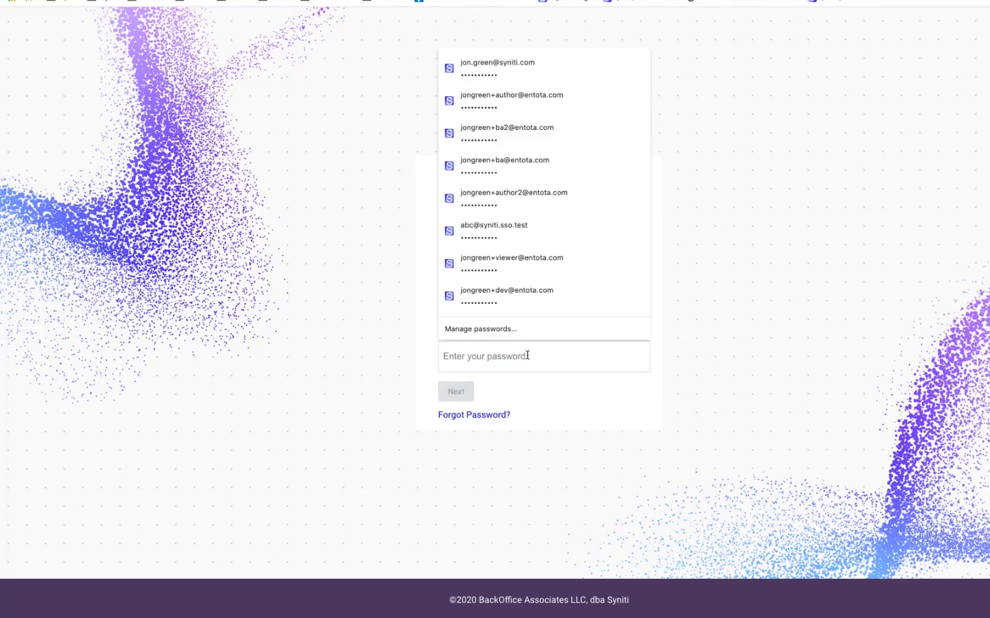
{"action": "left_click", "coordinate": [524, 76]}
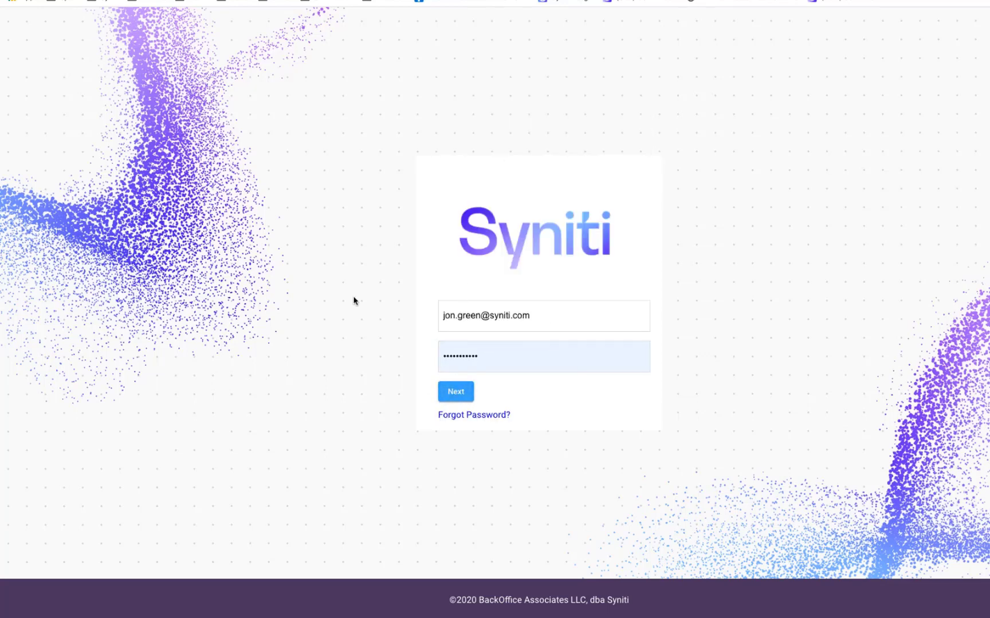
{"action": "key", "text": "Return"}
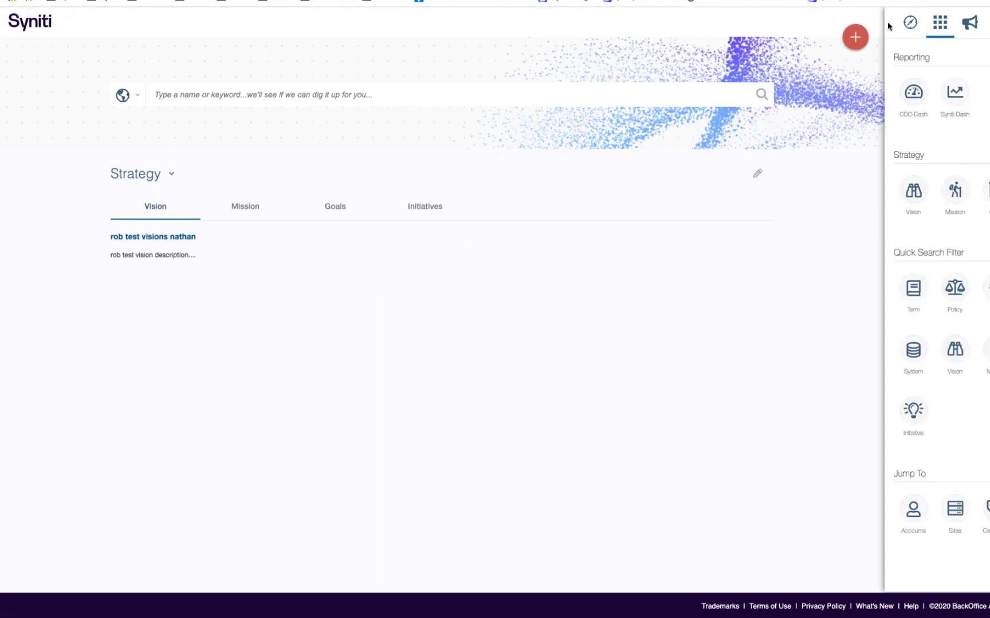
Create a new term titled "Demonstration Term" with "Definition" as its definition
{"action": "left_click", "coordinate": [855, 37]}
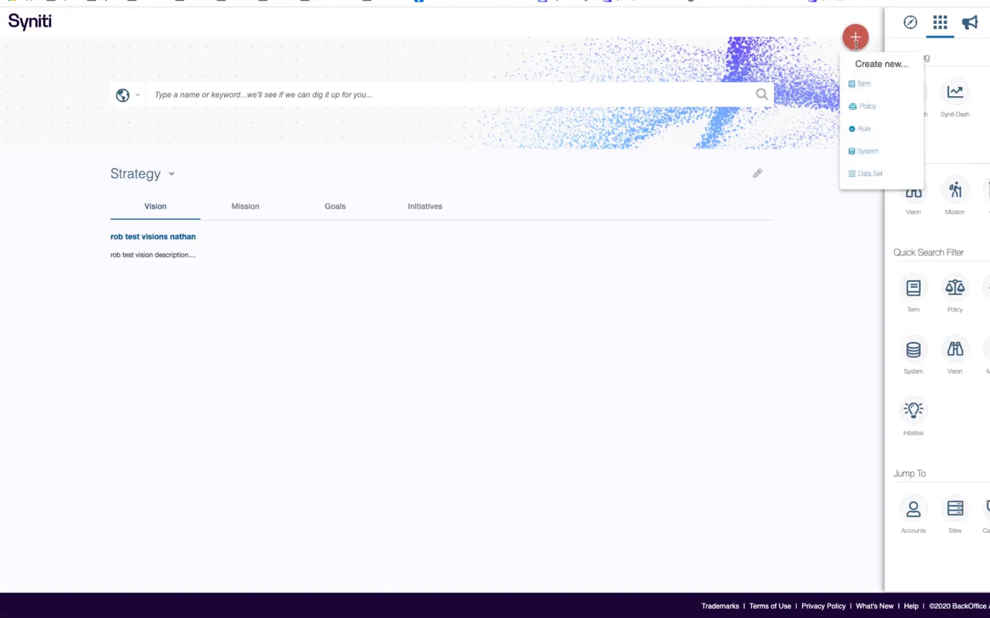
{"action": "left_click", "coordinate": [861, 86]}
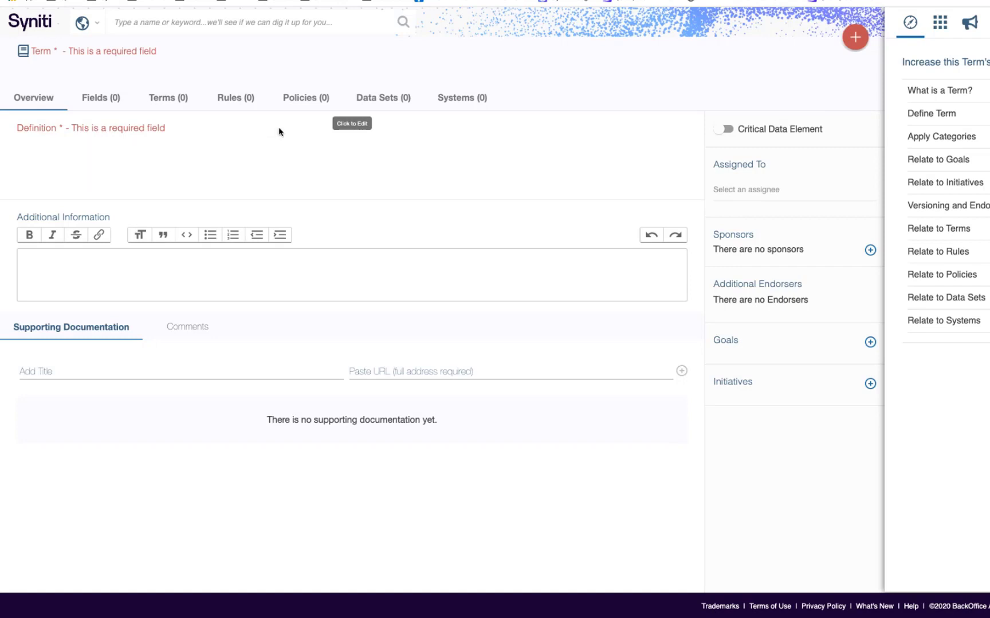
{"action": "left_click", "coordinate": [276, 73]}
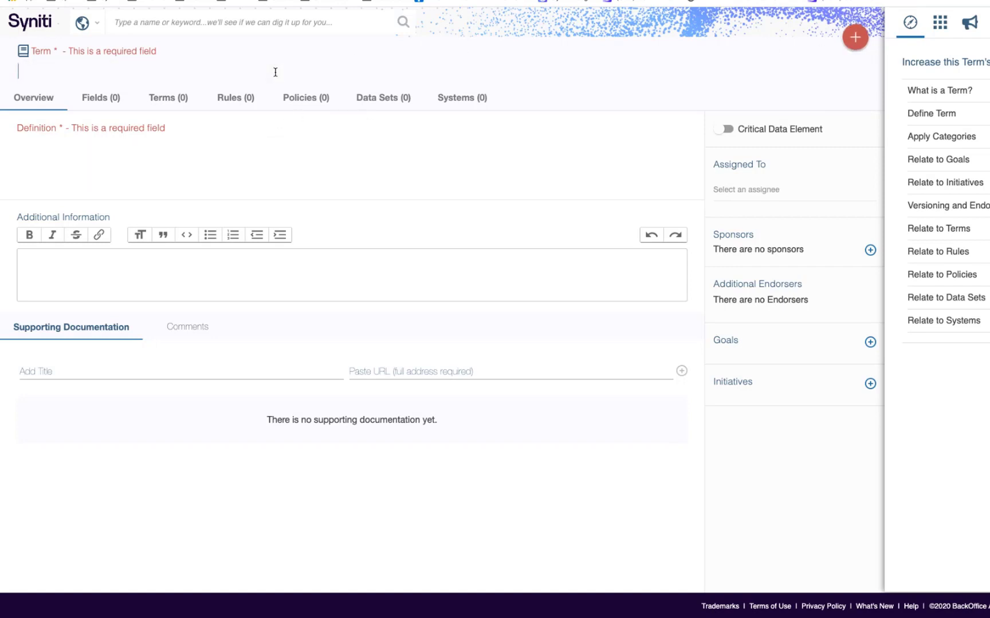
{"action": "type", "text": "Demonstration"}
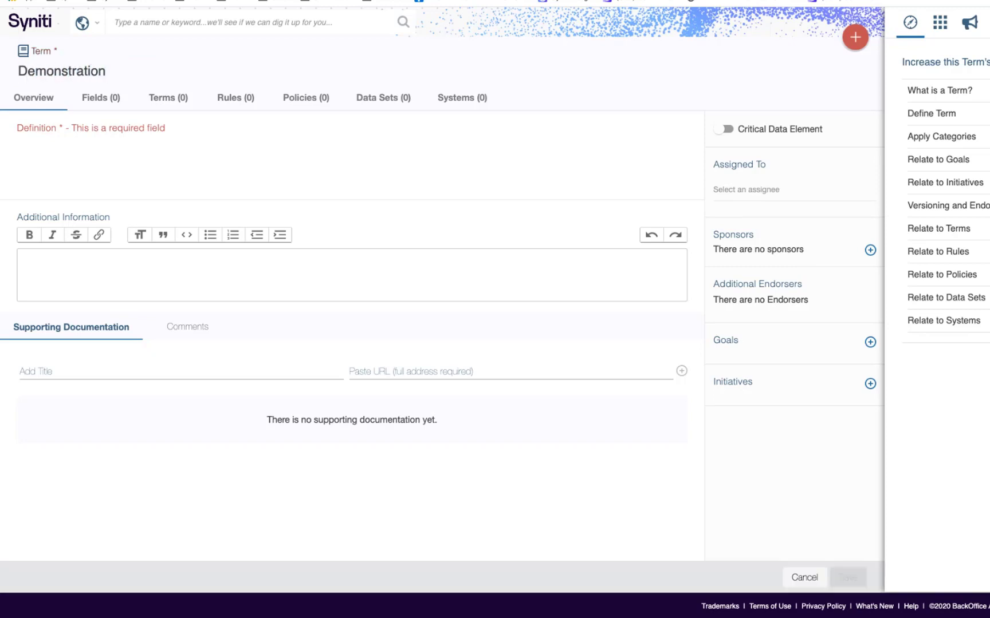
{"action": "type", "text": " Term"}
{"action": "key", "text": "Return"}
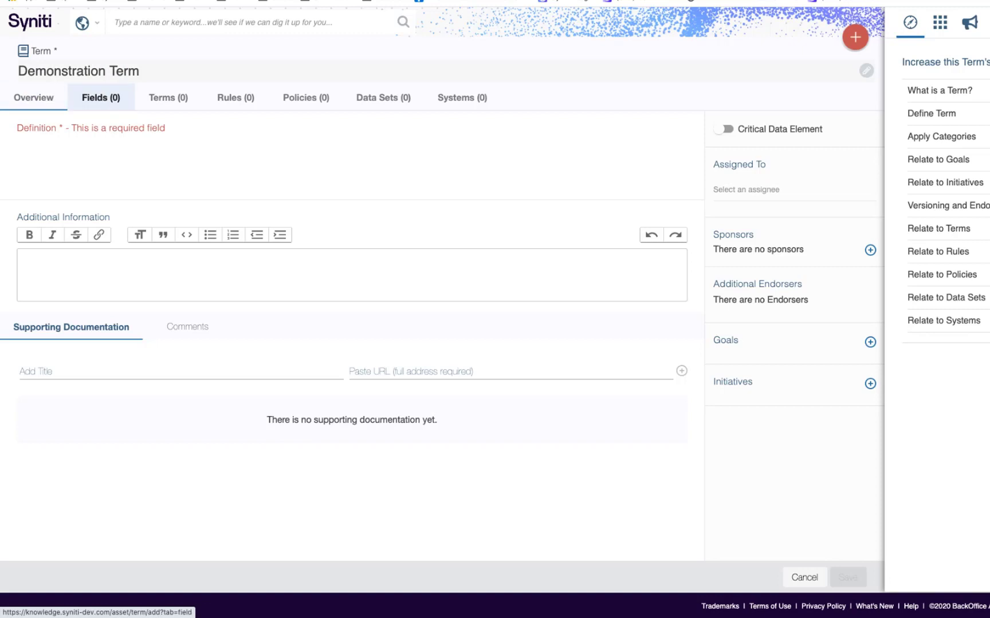
{"action": "left_click", "coordinate": [163, 158]}
{"action": "type", "text": "D"}
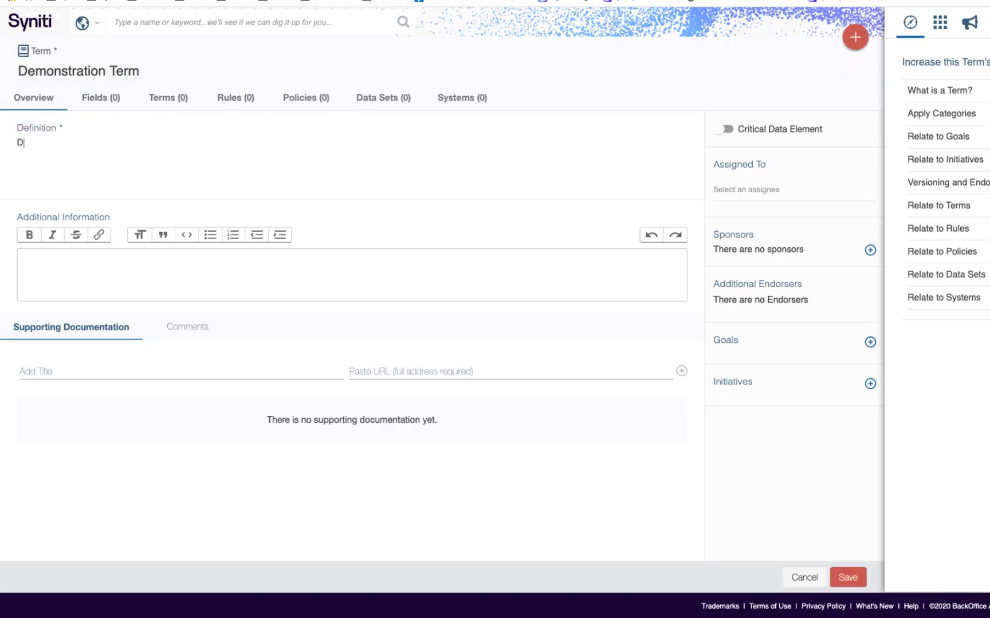
{"action": "type", "text": "efinition"}
Add the first two people in the user list as sponsors of the term
{"action": "left_click", "coordinate": [870, 250]}
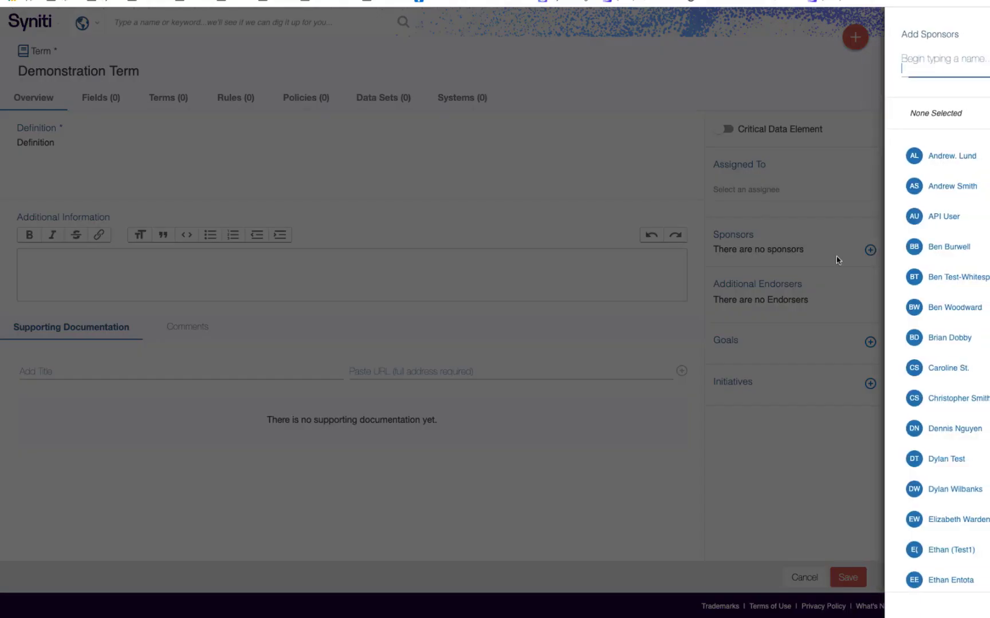
{"action": "left_click", "coordinate": [949, 156]}
{"action": "left_click", "coordinate": [954, 179]}
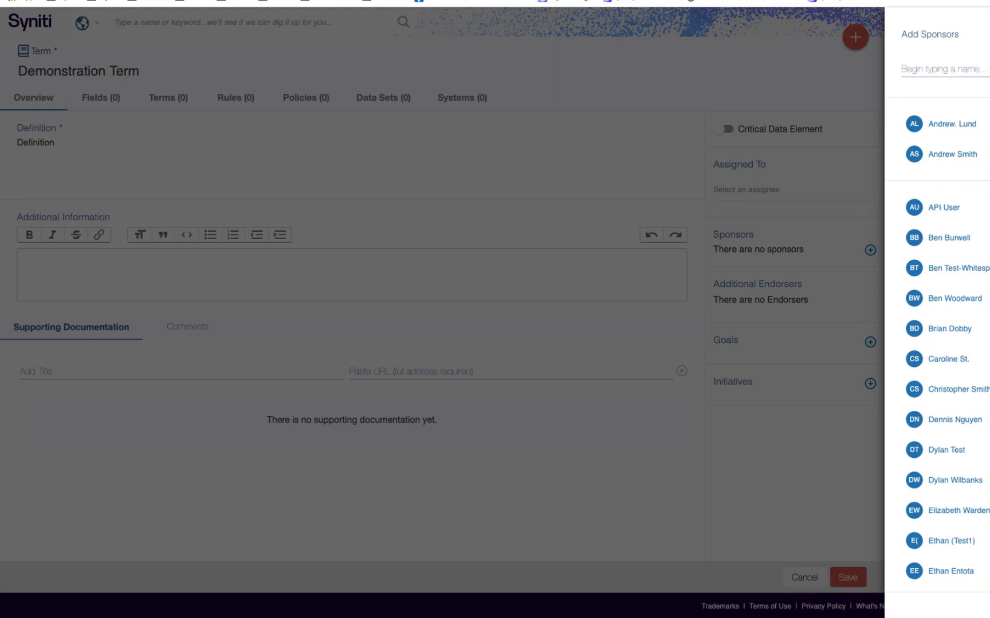
{"action": "scroll", "coordinate": [964, 495], "scroll_direction": "down", "scroll_amount": 10}
{"action": "key", "text": "Escape"}
Assign the new term to the signed-in account's own user and save the term
{"action": "left_click", "coordinate": [784, 190]}
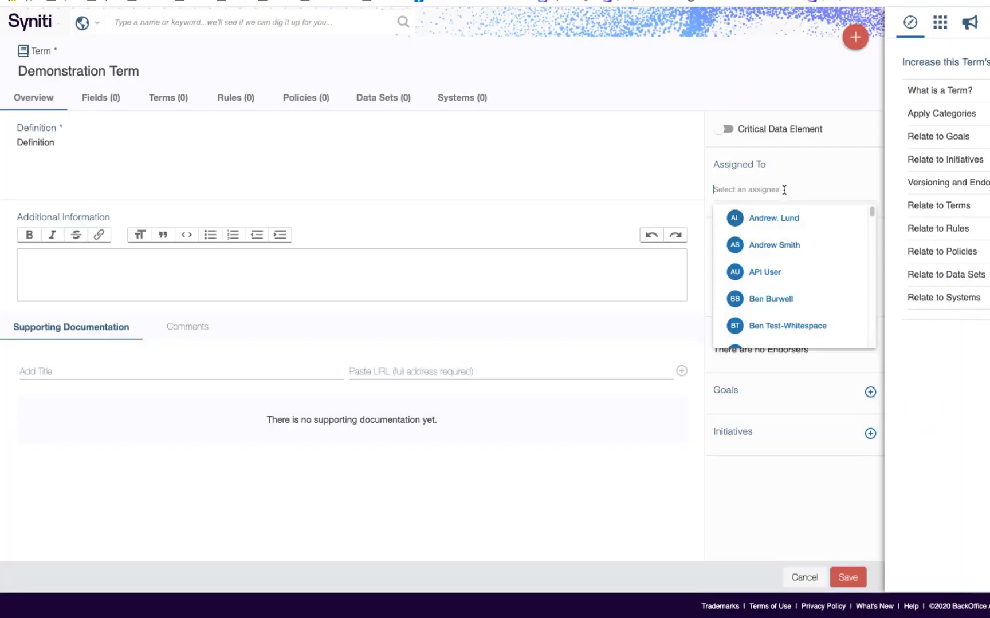
{"action": "type", "text": "jon"}
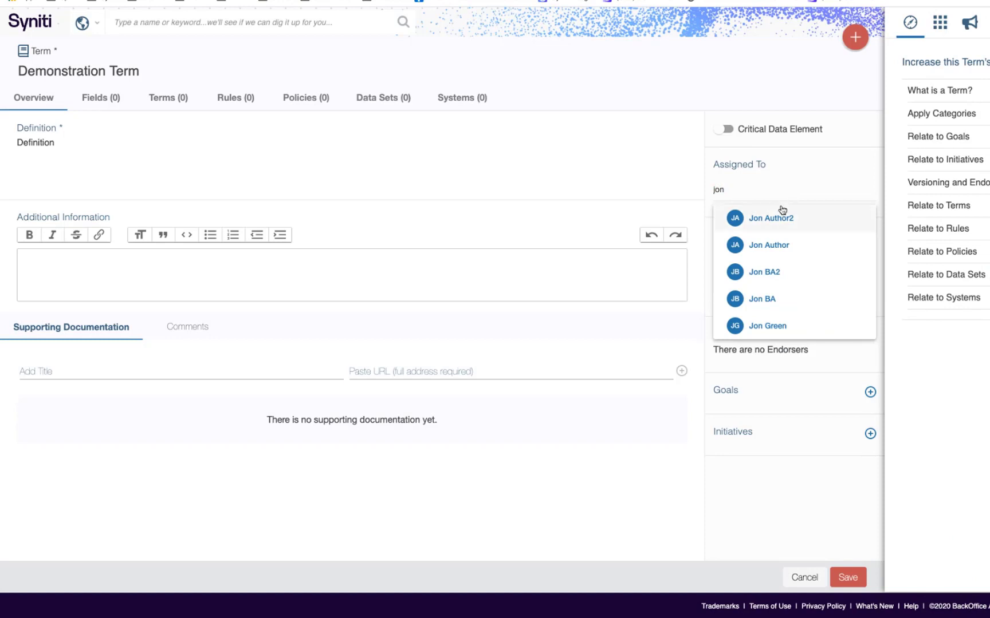
{"action": "left_click", "coordinate": [757, 335]}
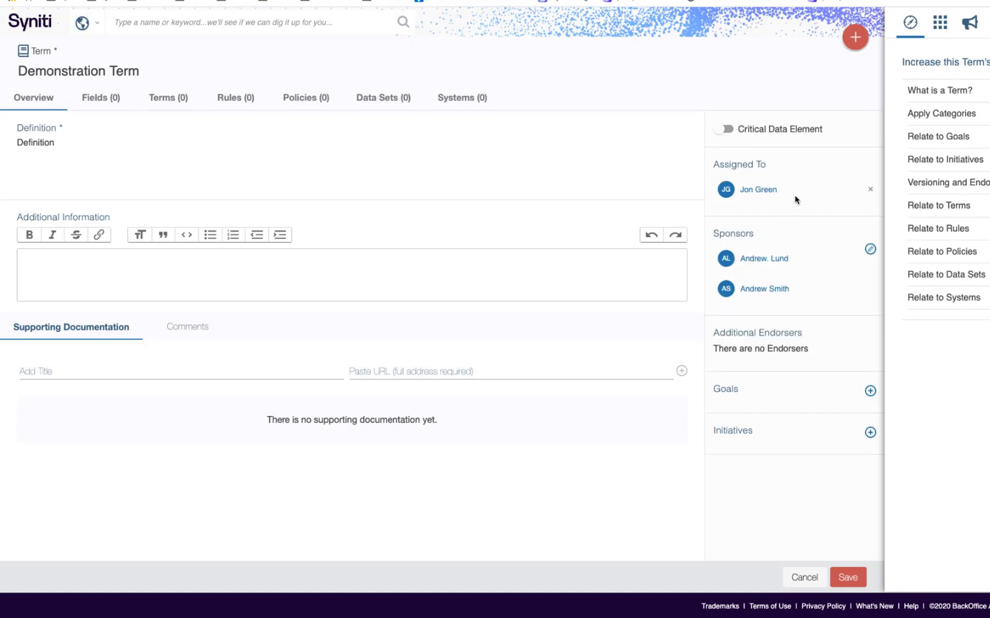
{"action": "left_click", "coordinate": [847, 577]}
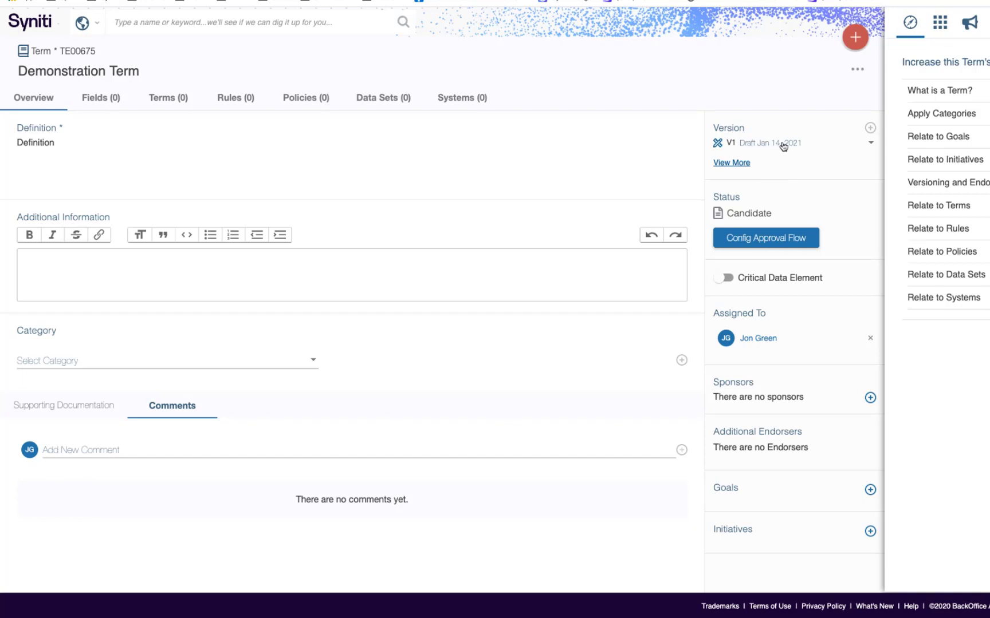
Check the version description and configure the term's approval flow with the Author and BA users as reviewers
{"action": "left_click", "coordinate": [744, 164]}
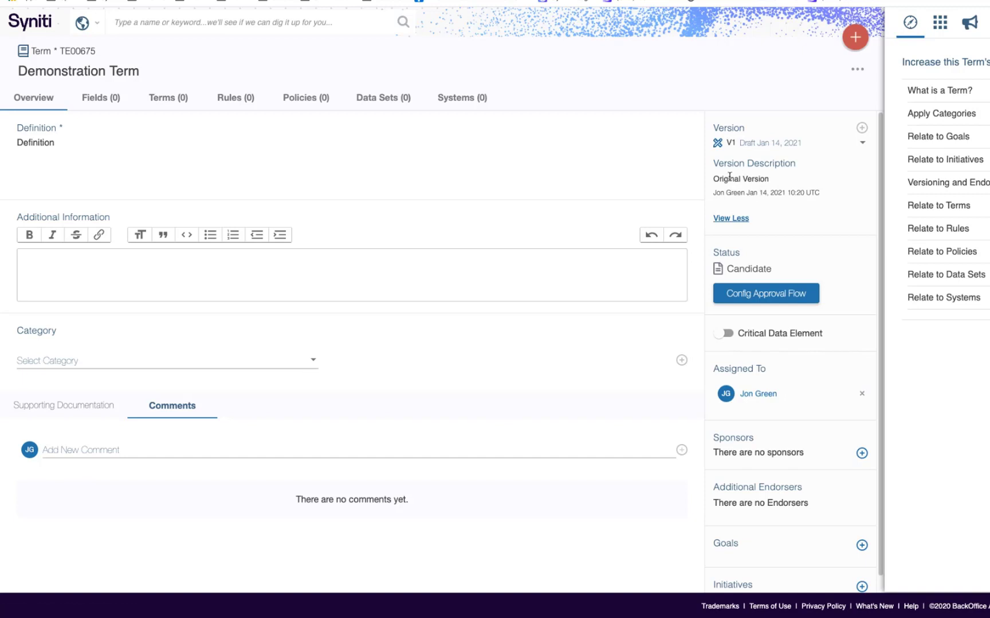
{"action": "left_click", "coordinate": [742, 218]}
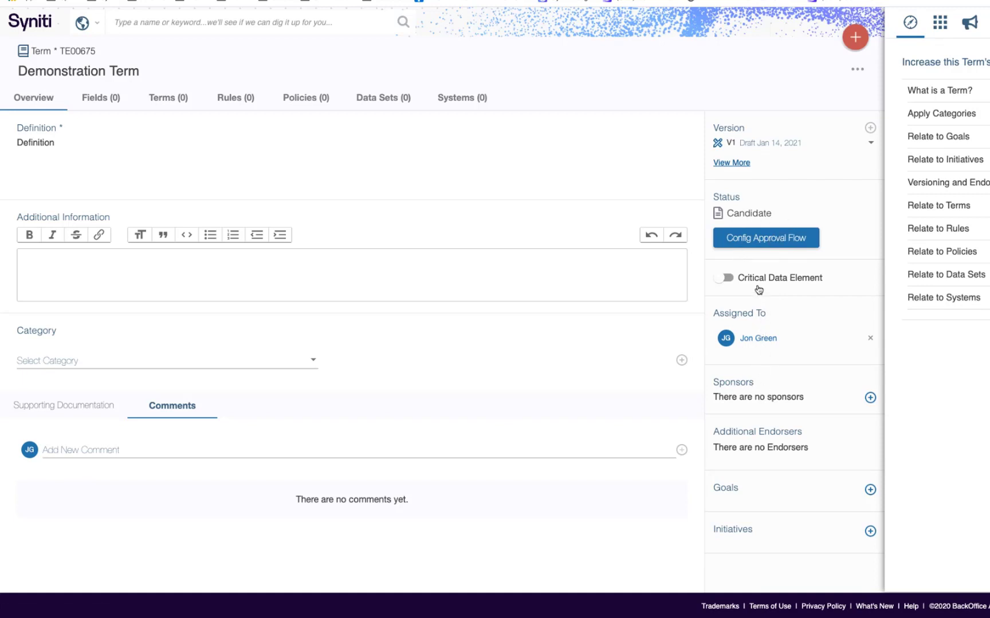
{"action": "left_click", "coordinate": [757, 243]}
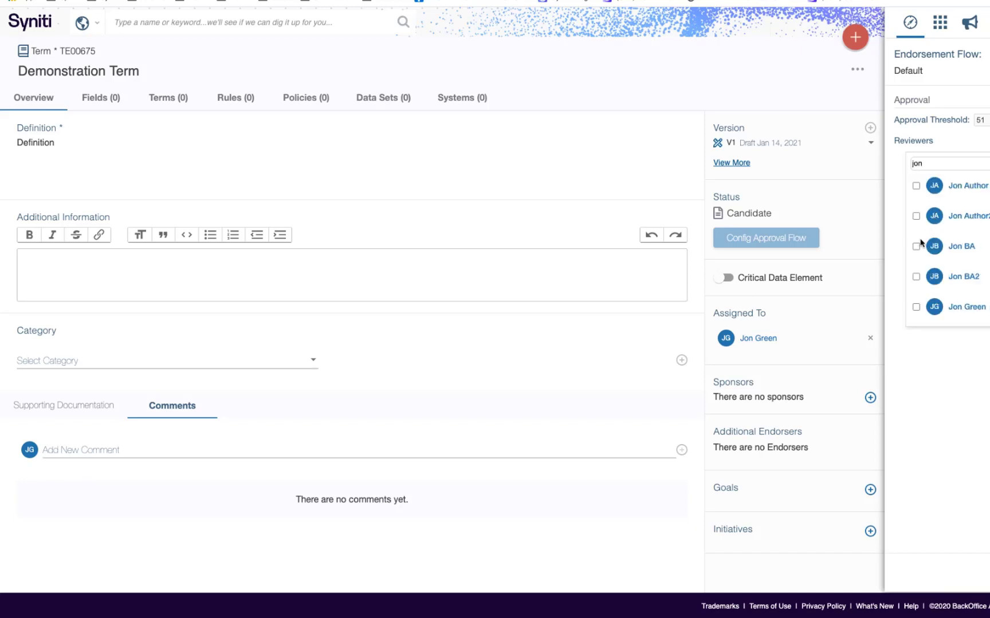
{"action": "left_click", "coordinate": [915, 185]}
{"action": "left_click", "coordinate": [916, 246]}
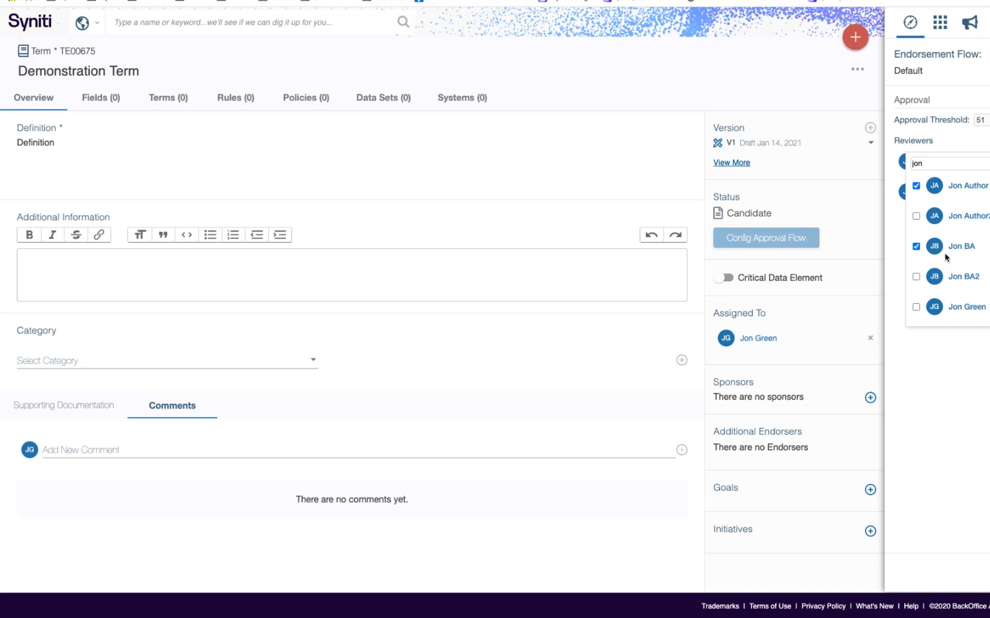
{"action": "left_click", "coordinate": [972, 375]}
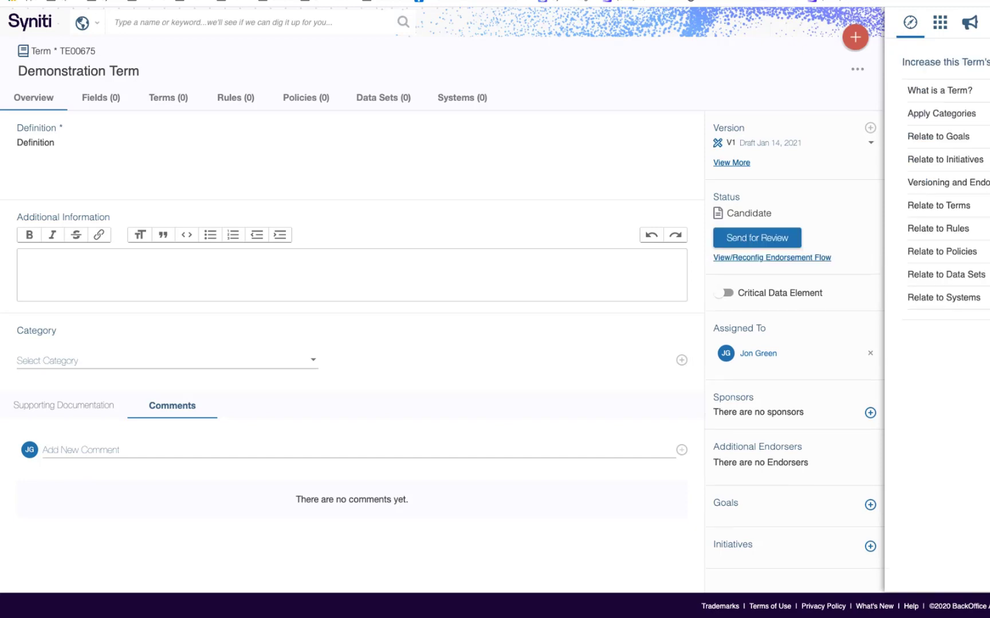
Send Demonstration Term for review and view the reviewers' responses in its endorsement flow
{"action": "left_click", "coordinate": [795, 258]}
{"action": "left_click", "coordinate": [769, 242]}
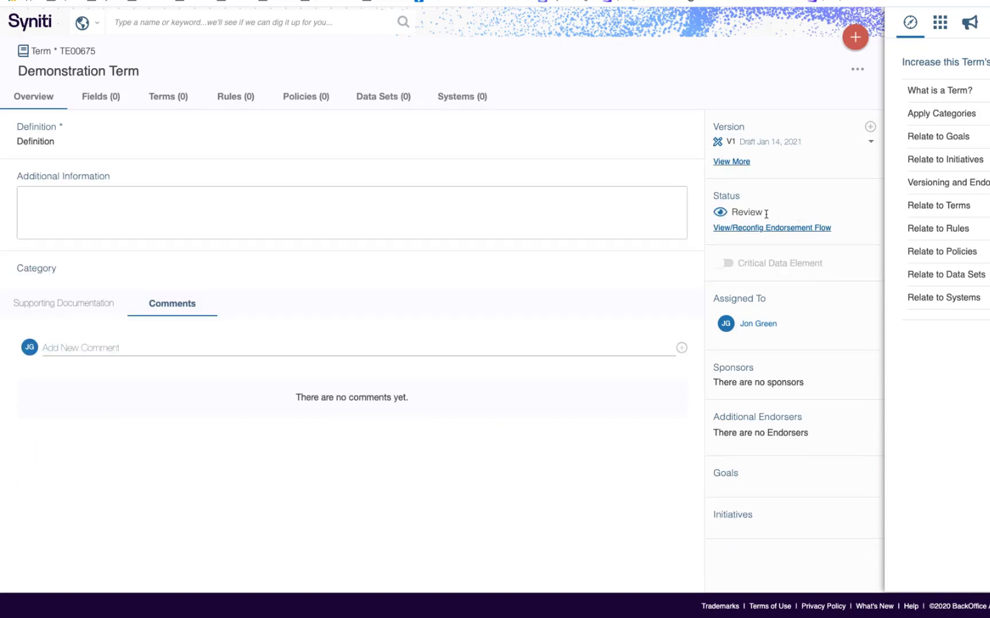
{"action": "left_click", "coordinate": [740, 228]}
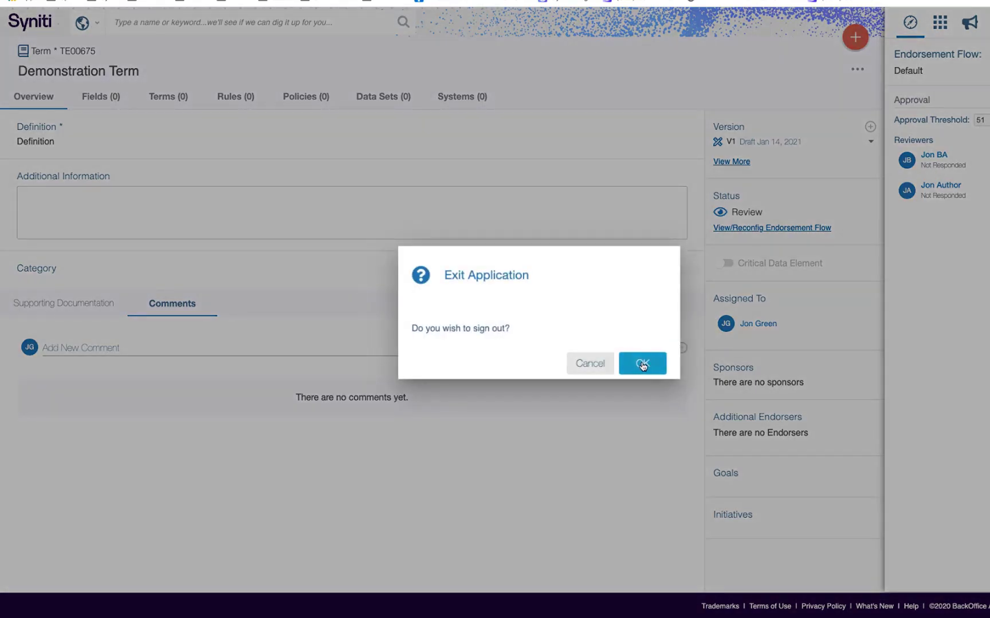
Sign out and sign back in with the author reviewer's account, filling in its saved password
{"action": "left_click", "coordinate": [639, 363]}
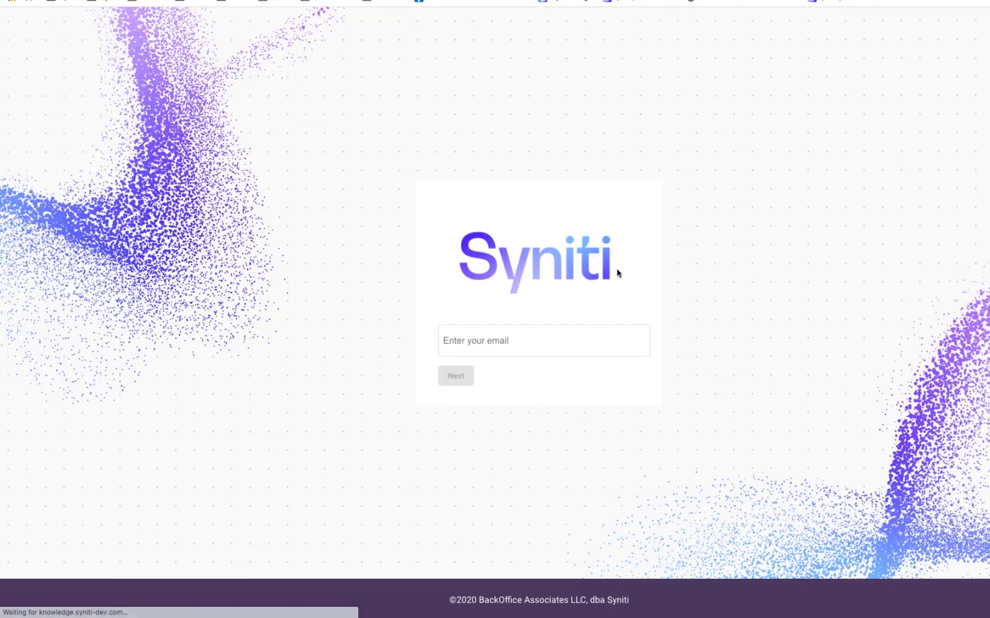
{"action": "left_click", "coordinate": [527, 342]}
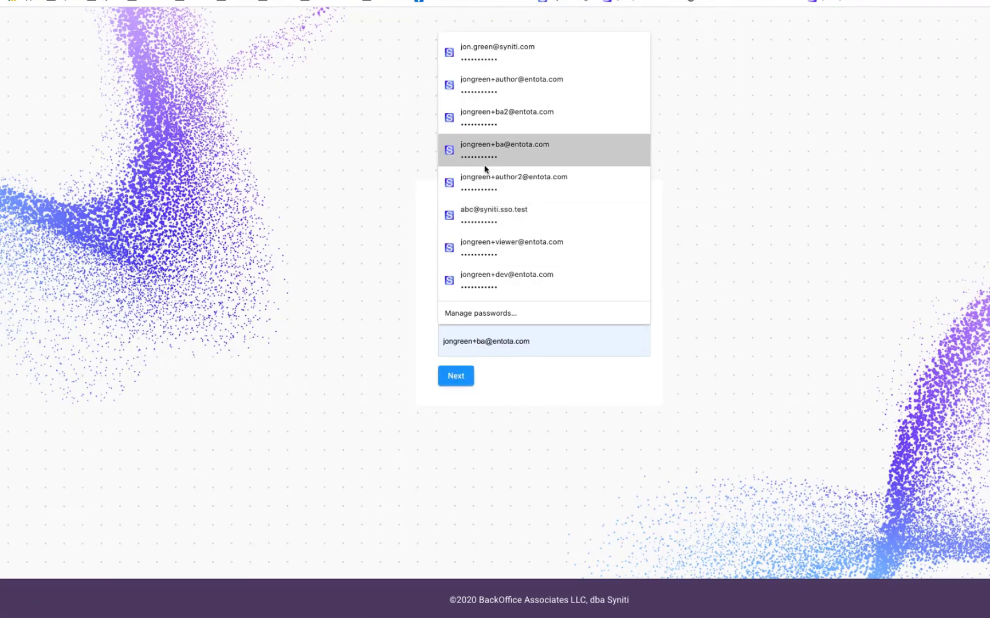
{"action": "left_click", "coordinate": [509, 83]}
{"action": "left_click", "coordinate": [457, 376]}
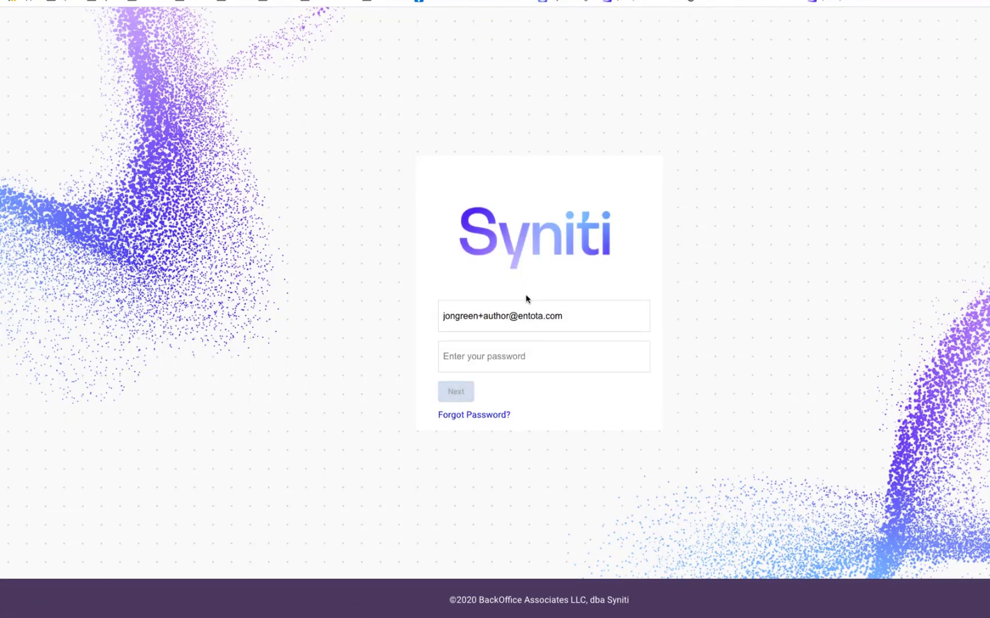
{"action": "left_click", "coordinate": [520, 356]}
{"action": "left_click", "coordinate": [530, 112]}
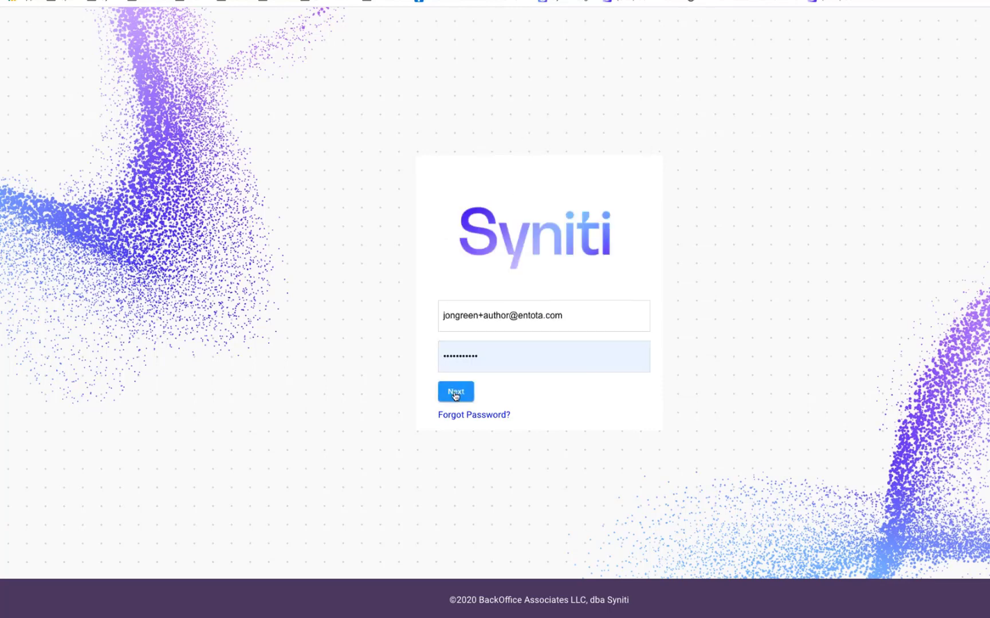
{"action": "key", "text": "Return"}
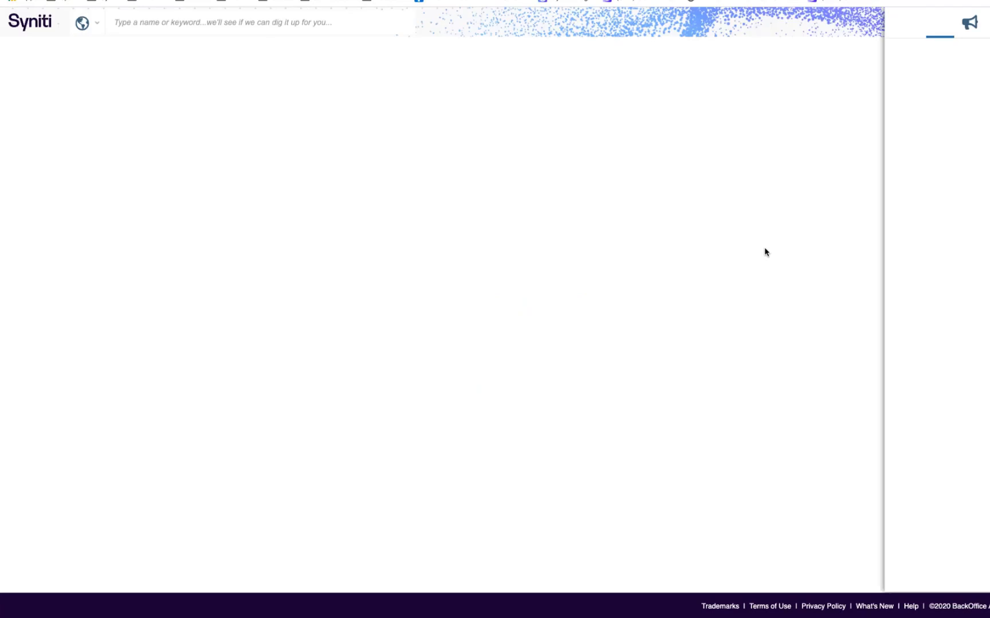
Open Demonstration Term from its review notification, endorse it and view its endorsement flow
{"action": "left_click", "coordinate": [973, 24]}
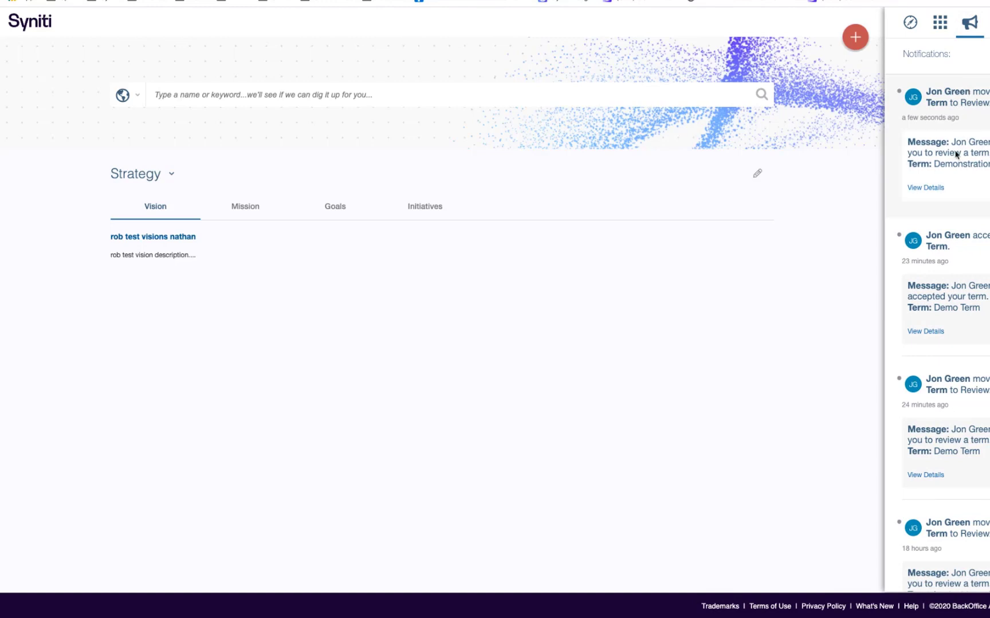
{"action": "left_click", "coordinate": [931, 188]}
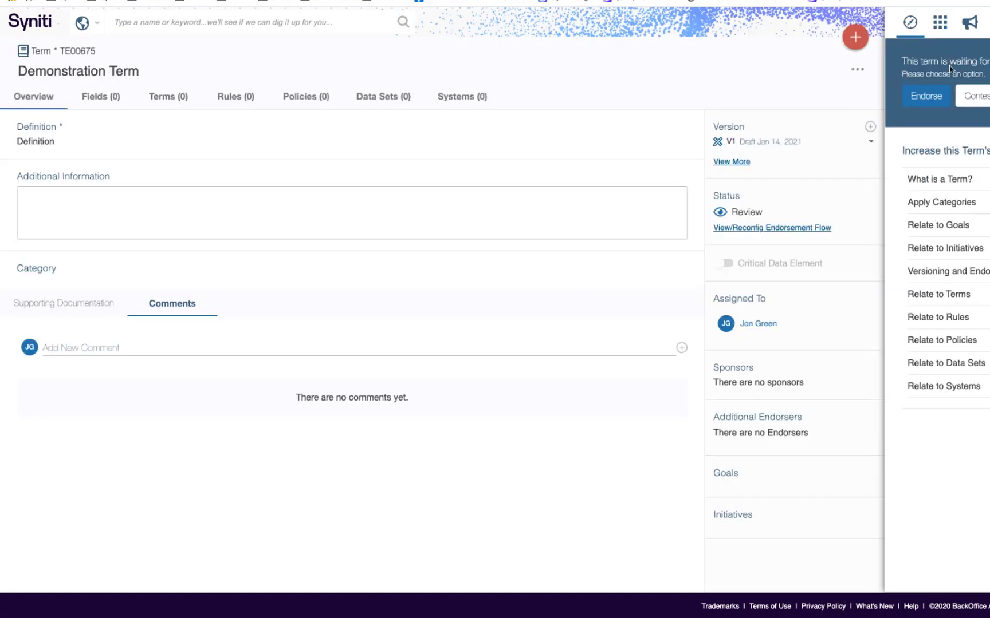
{"action": "left_click", "coordinate": [923, 101]}
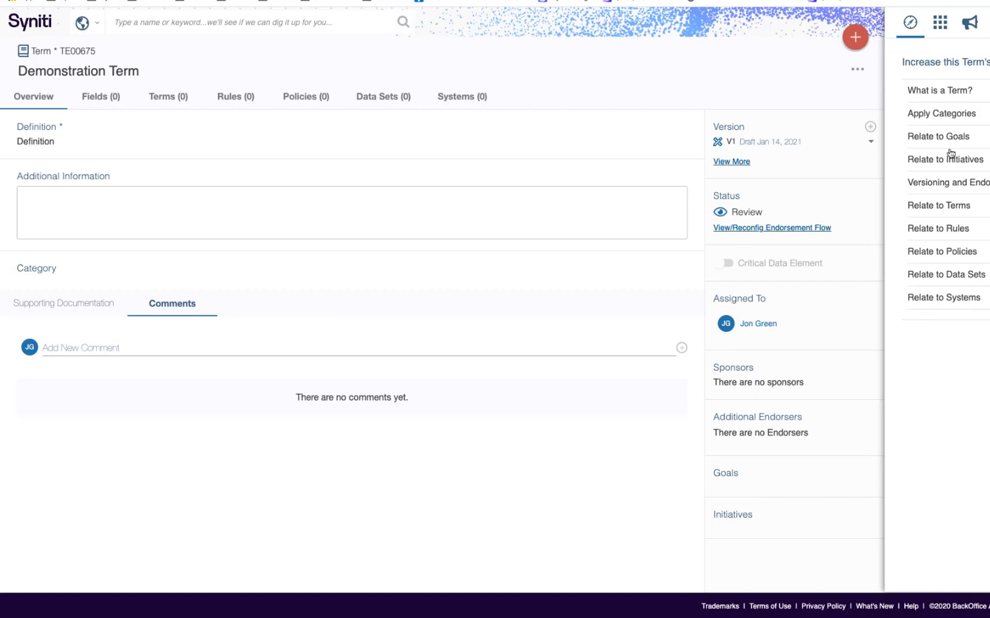
{"action": "left_click", "coordinate": [776, 229]}
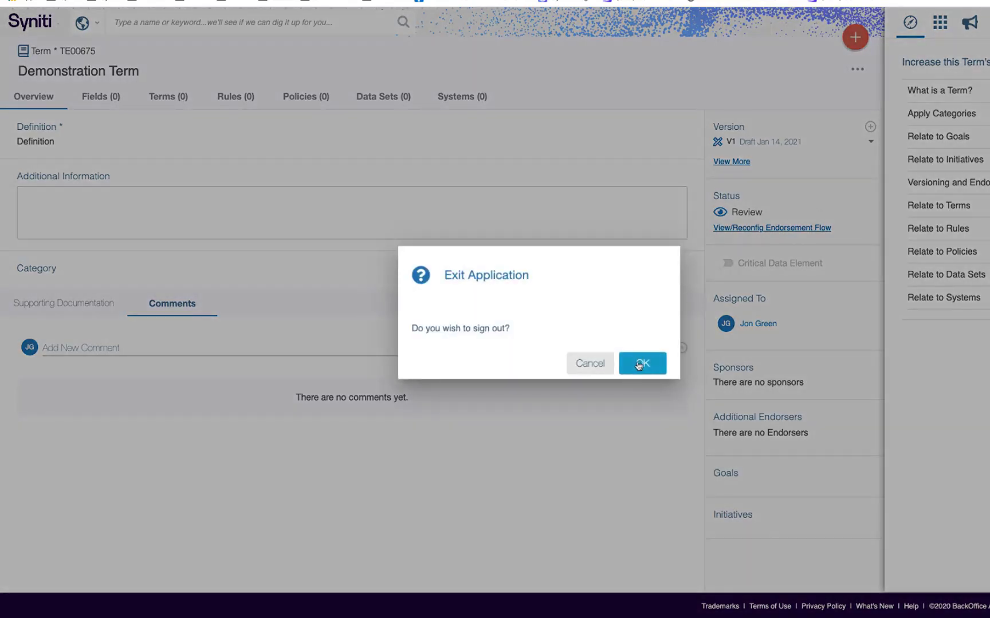
Sign out and sign back in with the BA reviewer's account, filling in its saved password
{"action": "left_click", "coordinate": [638, 363]}
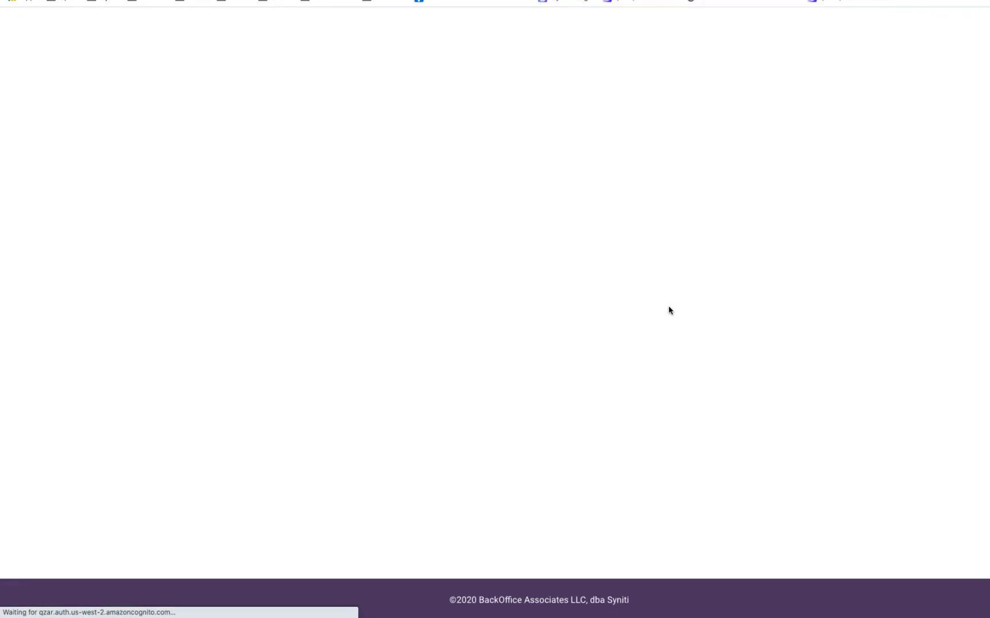
{"action": "left_click", "coordinate": [565, 339]}
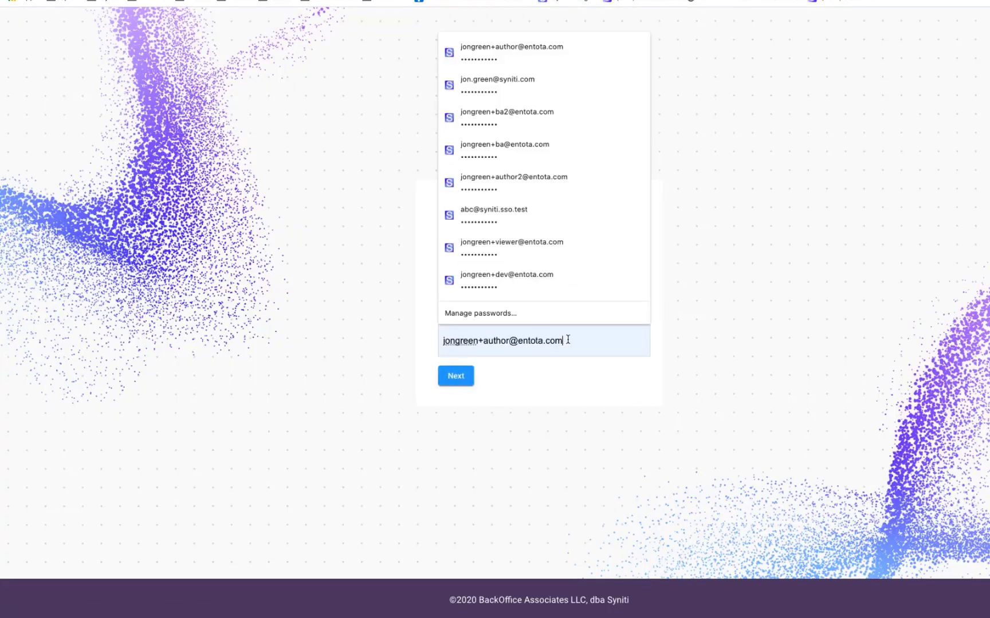
{"action": "left_click", "coordinate": [532, 144]}
{"action": "key", "text": "Return"}
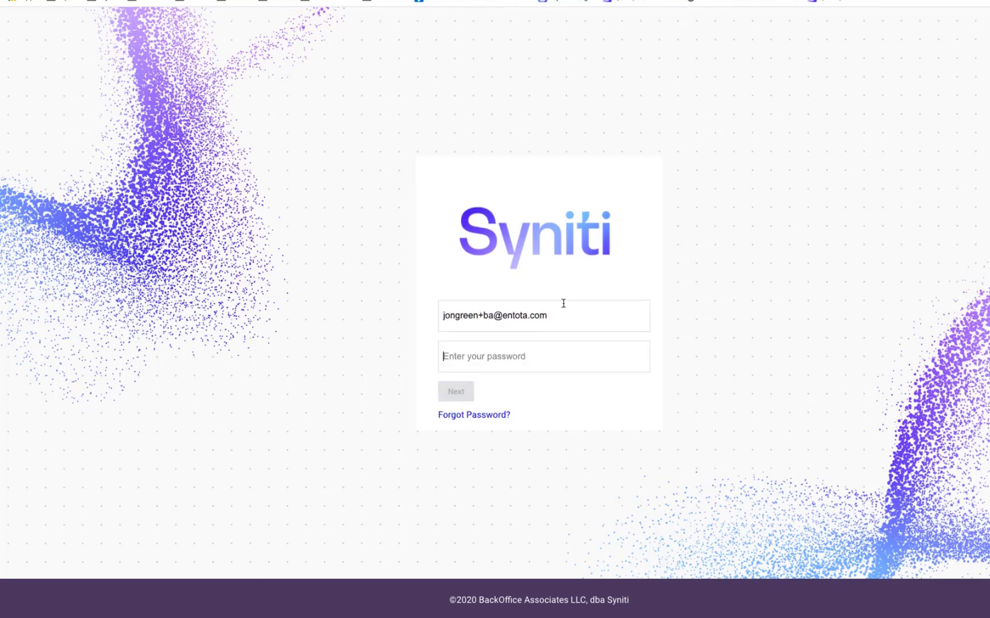
{"action": "left_click", "coordinate": [523, 363]}
{"action": "left_click", "coordinate": [539, 171]}
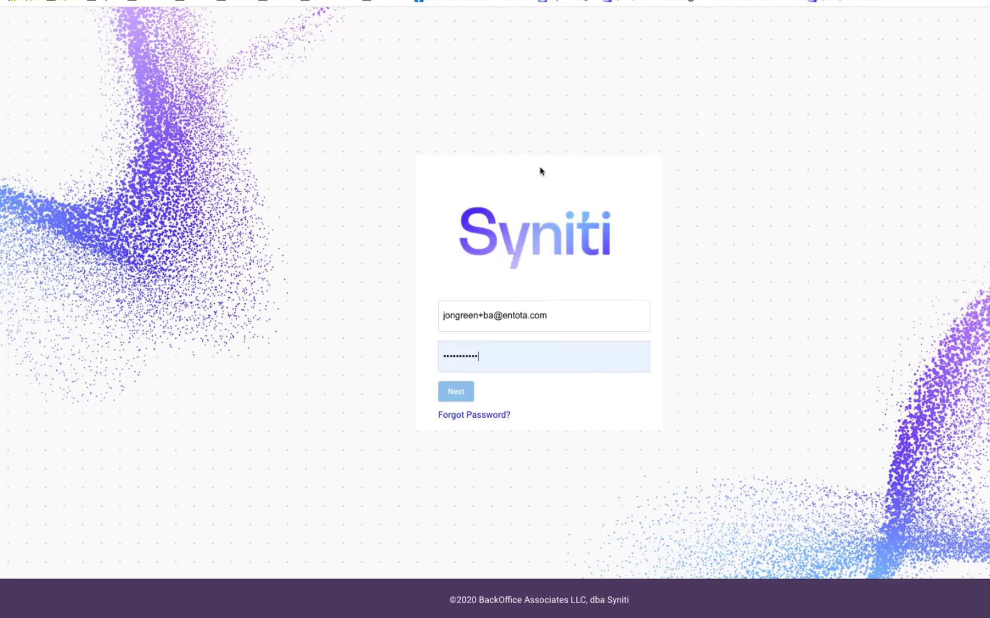
{"action": "left_click", "coordinate": [463, 383]}
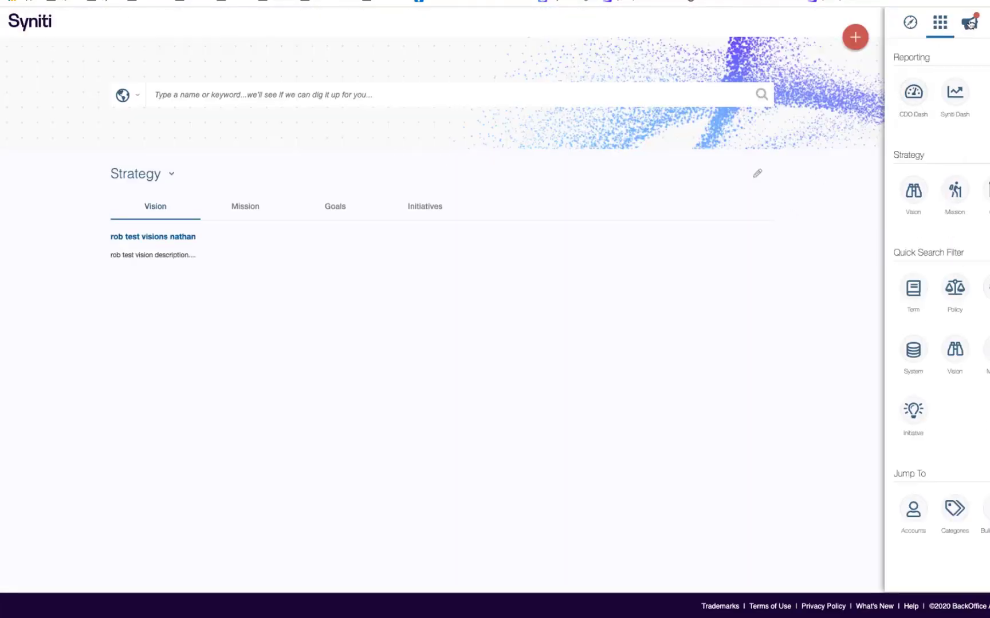
Open Demonstration Term from the BA reviewer's latest review notification, endorse it, reload the term and view its endorsement flow
{"action": "left_click", "coordinate": [968, 24]}
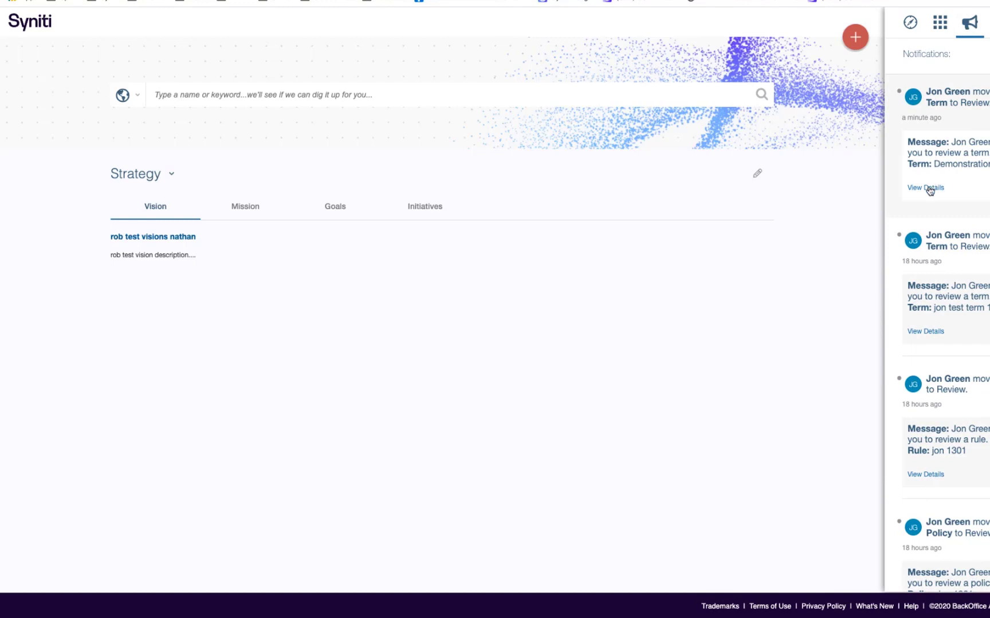
{"action": "left_click", "coordinate": [928, 188]}
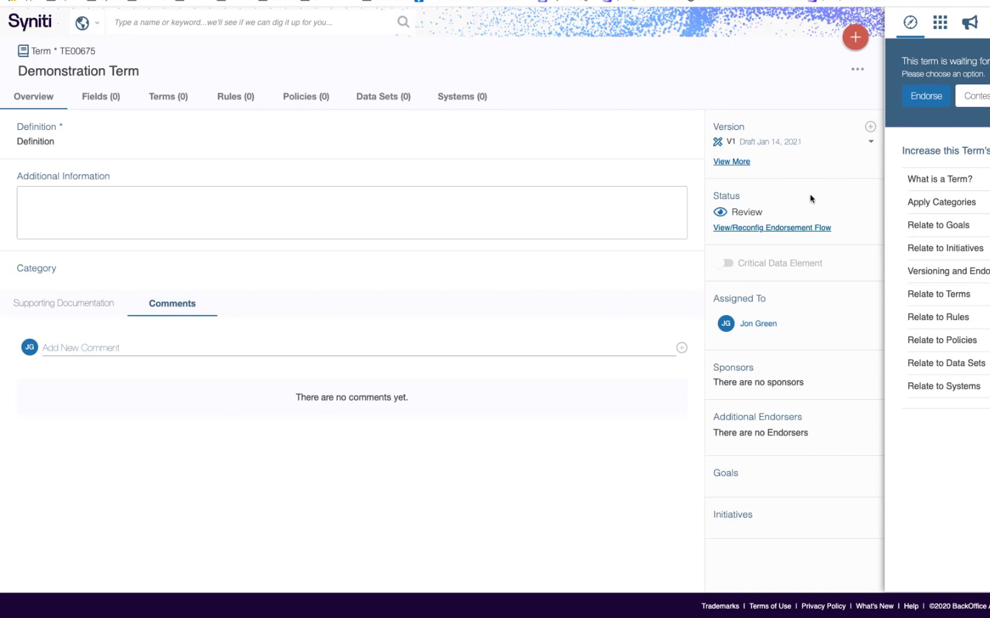
{"action": "left_click", "coordinate": [935, 99]}
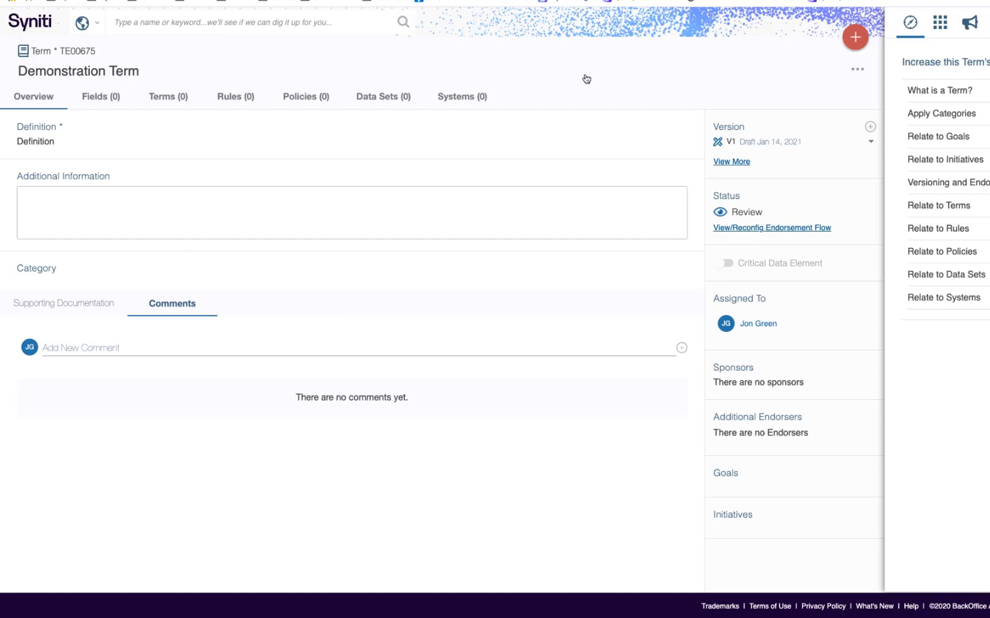
{"action": "left_click", "coordinate": [60, 1]}
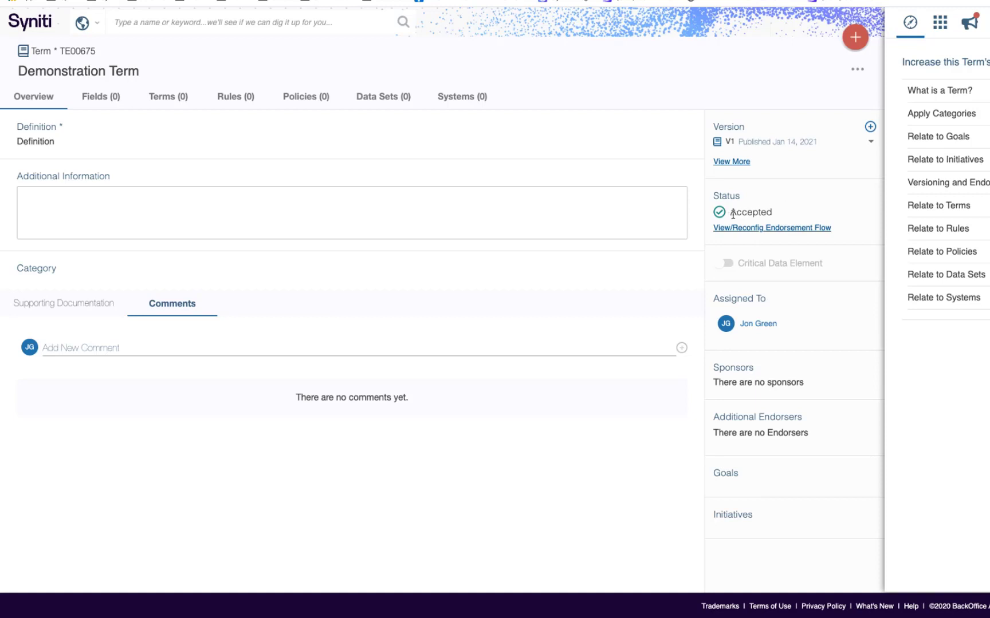
{"action": "left_click", "coordinate": [766, 228]}
Create a new version of Demonstration Term copied from V1 with the version description "New demonstration version"
{"action": "left_click", "coordinate": [870, 127]}
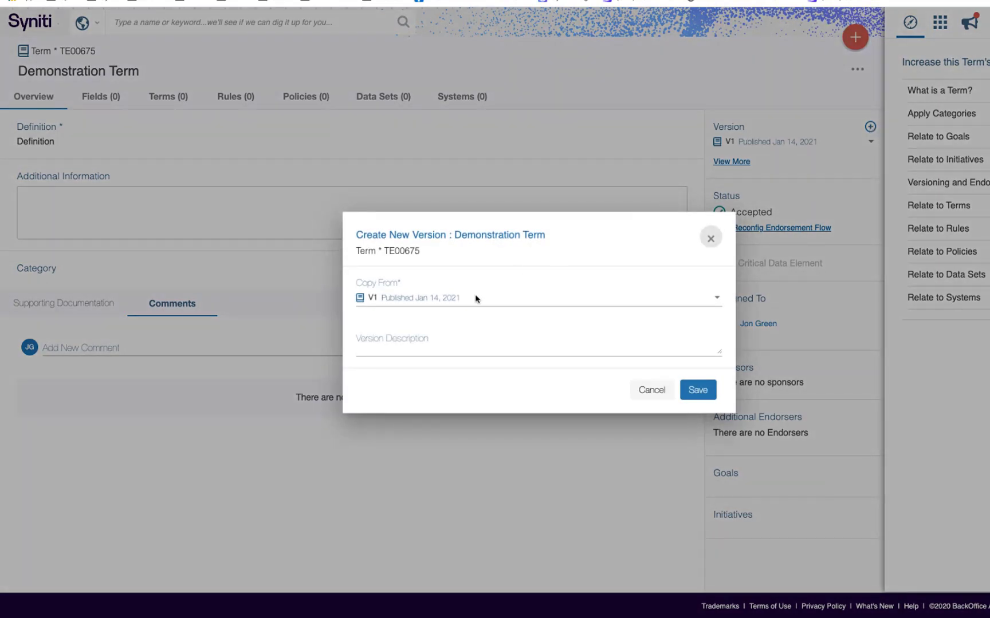
{"action": "left_click", "coordinate": [416, 348]}
{"action": "type", "text": "N"}
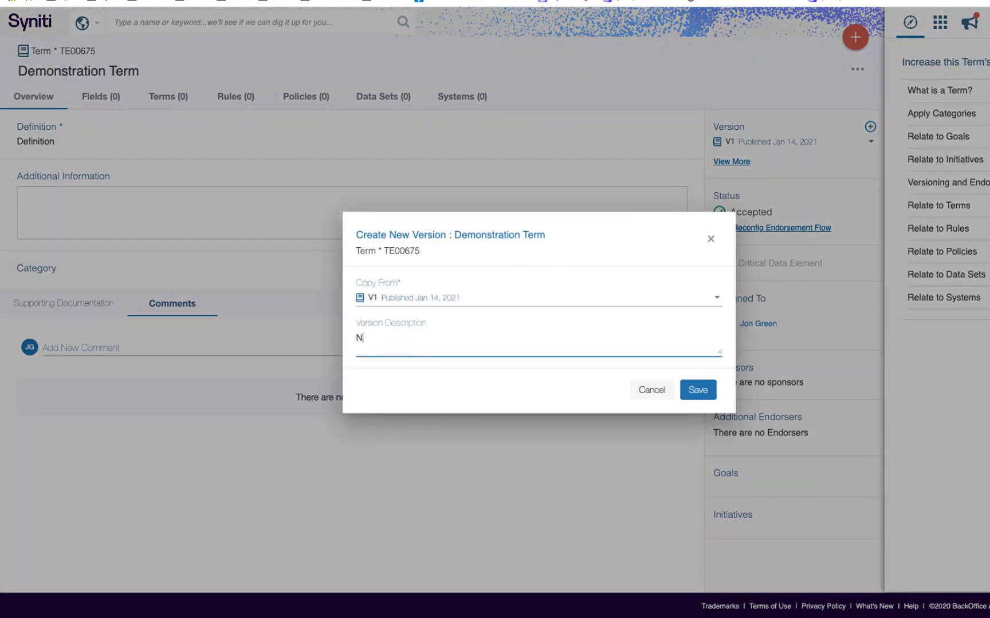
{"action": "type", "text": "ew demonstration versio"}
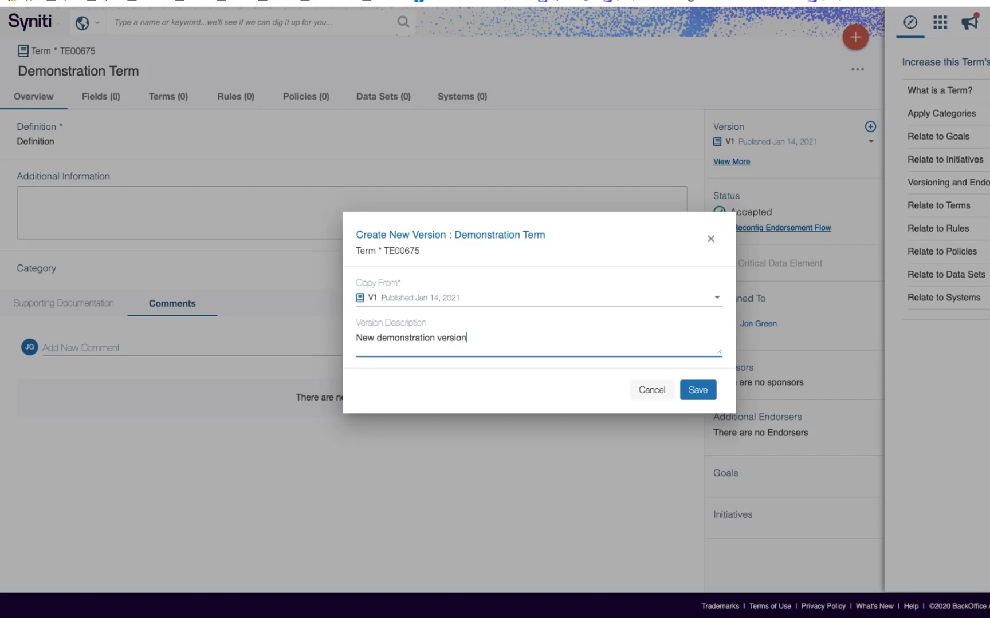
{"action": "type", "text": "n"}
{"action": "left_click", "coordinate": [696, 391]}
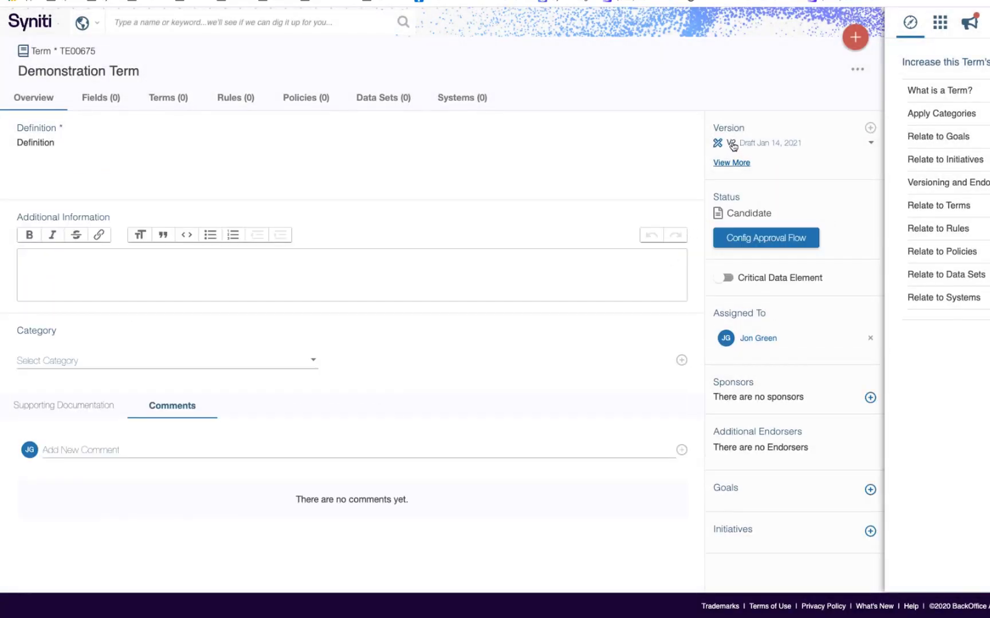
Check the V2 draft's version description and compare the versions by viewing published V1 and returning to V2
{"action": "left_click", "coordinate": [737, 162]}
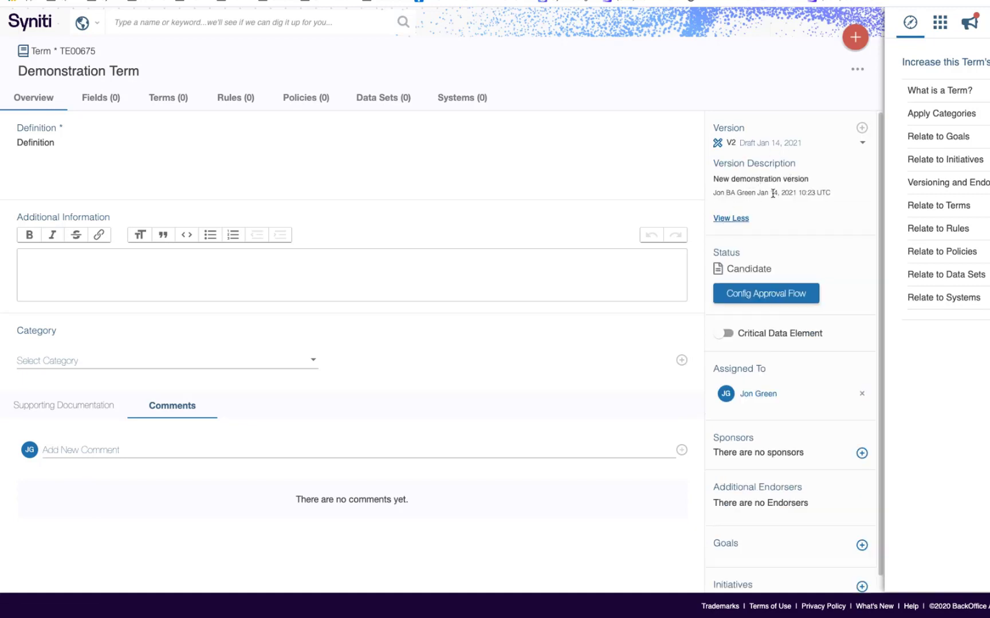
{"action": "left_click", "coordinate": [733, 218]}
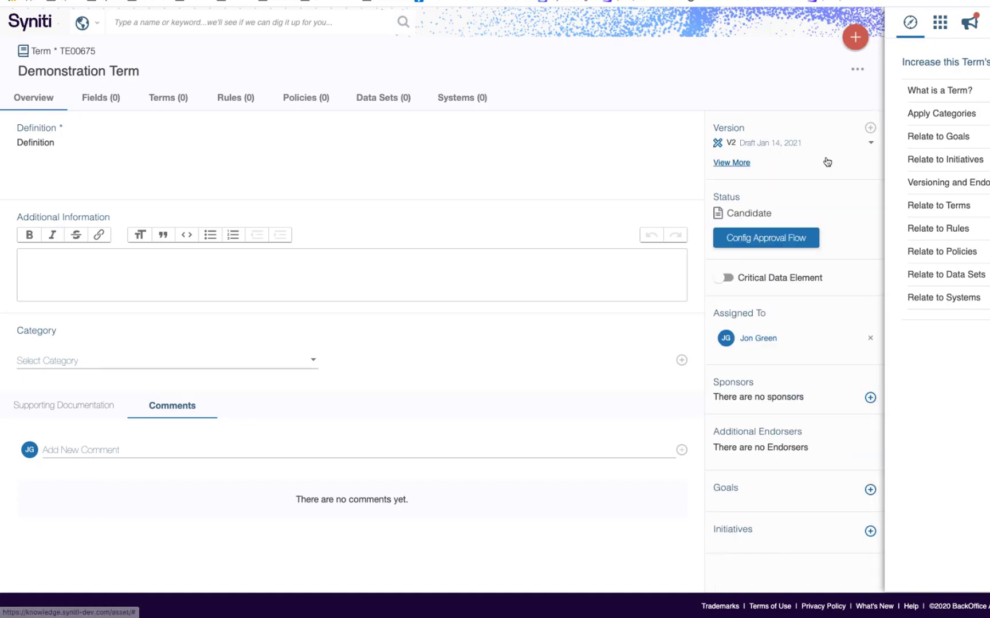
{"action": "left_click", "coordinate": [868, 145]}
{"action": "left_click", "coordinate": [798, 171]}
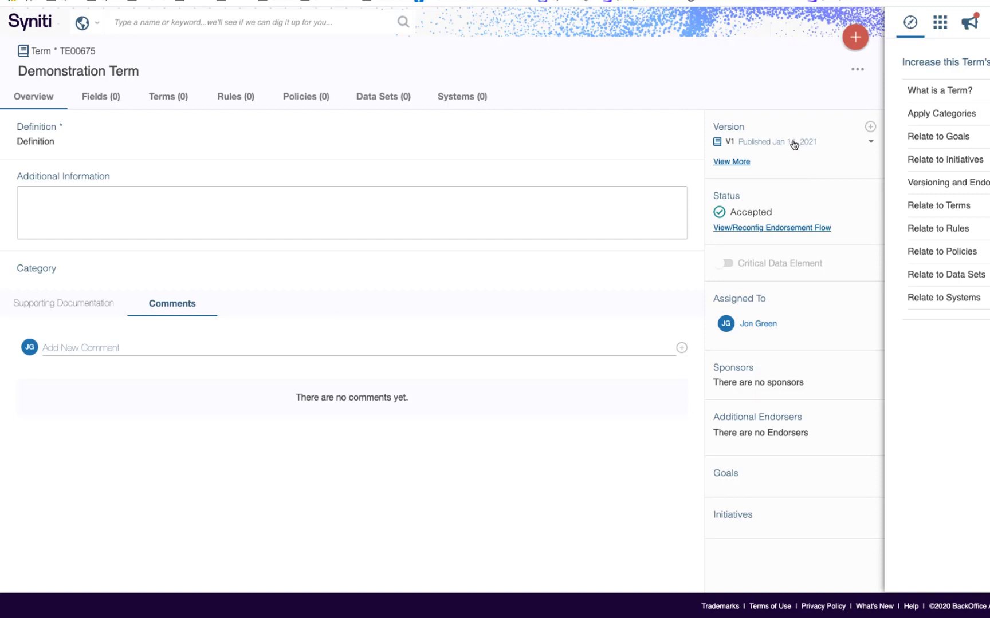
{"action": "left_click", "coordinate": [790, 146]}
{"action": "left_click", "coordinate": [767, 116]}
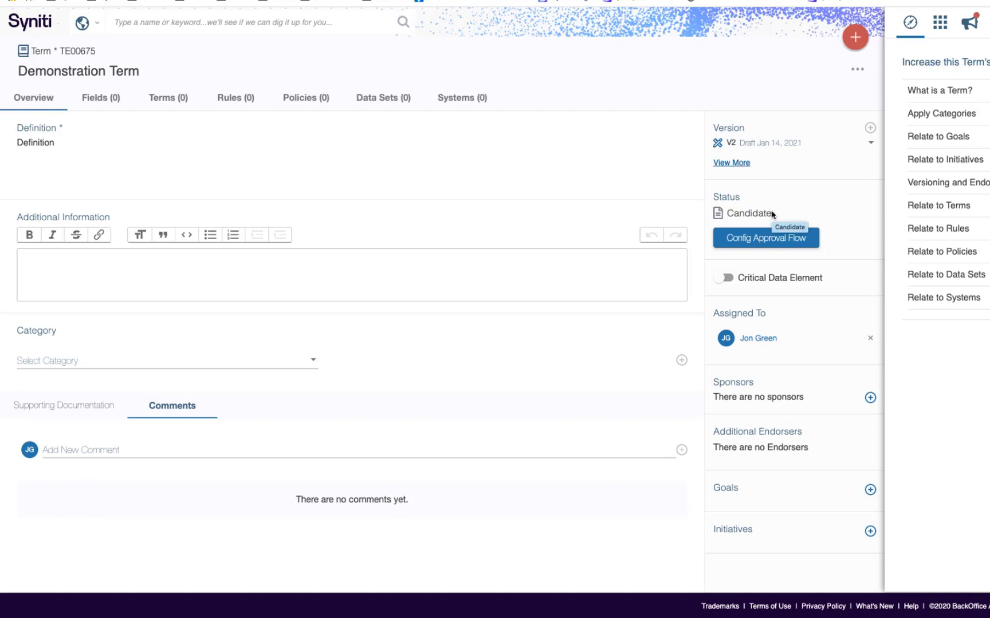
Switch to the slide presentation and advance to the Up Next slide about Configurable Endorsement Flows
{"action": "left_click", "coordinate": [539, 274]}
{"action": "key", "text": "ctrl+Right"}
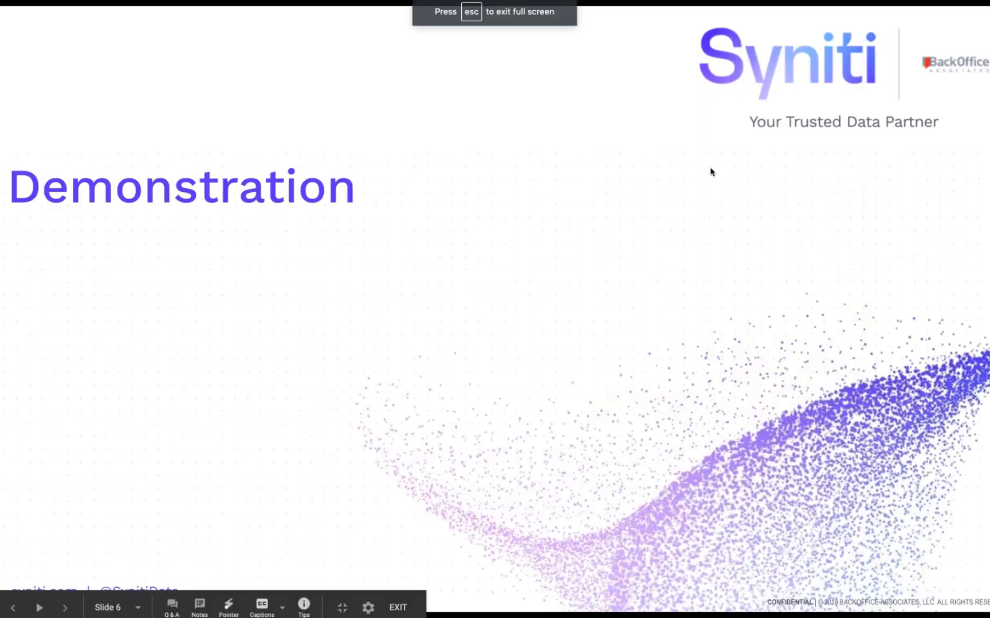
{"action": "key", "text": "Right"}
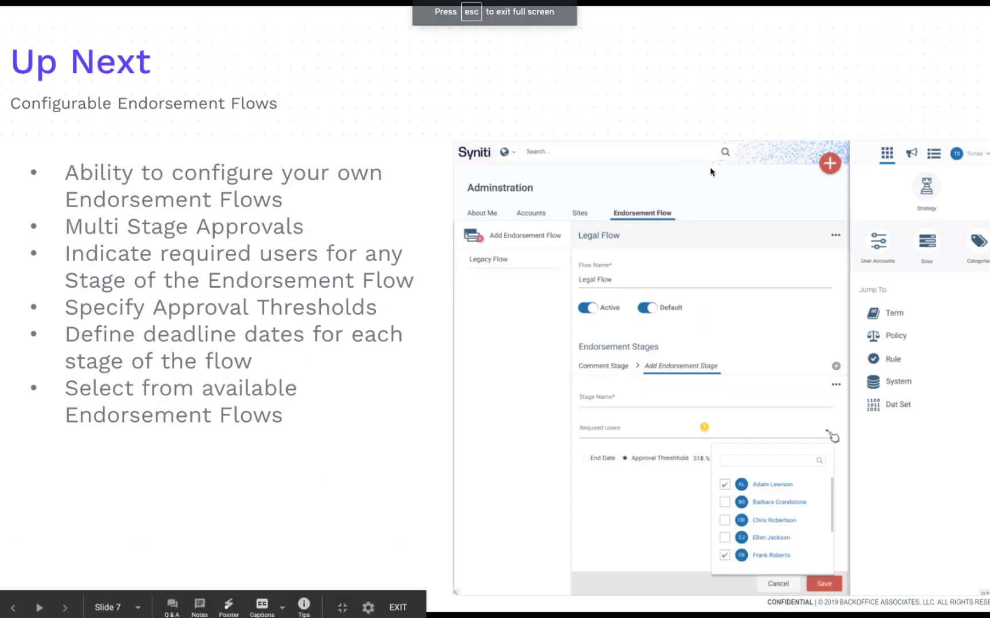